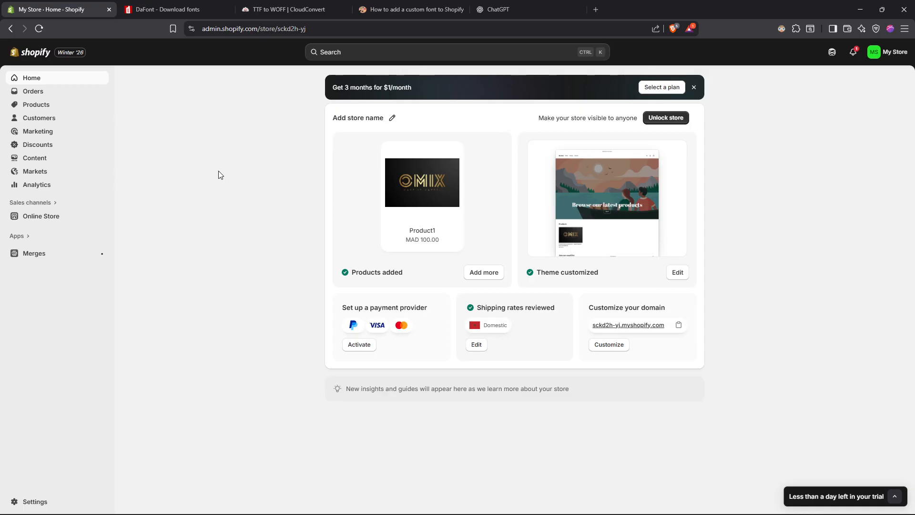
Switch to DaFont, browse the recently added fonts, and return to the Shopify admin
{"action": "left_click", "coordinate": [205, 6]}
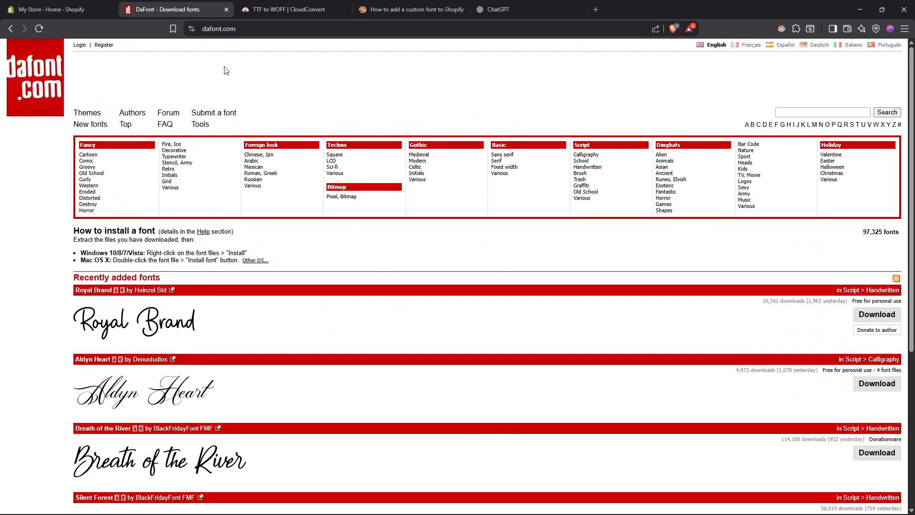
{"action": "scroll", "coordinate": [260, 267], "scroll_direction": "down", "scroll_amount": 2}
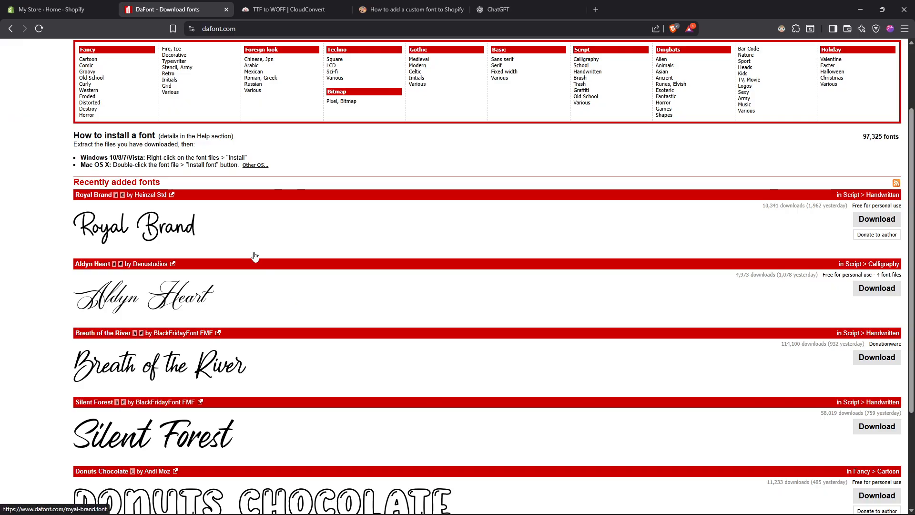
{"action": "scroll", "coordinate": [246, 245], "scroll_direction": "down", "scroll_amount": 3}
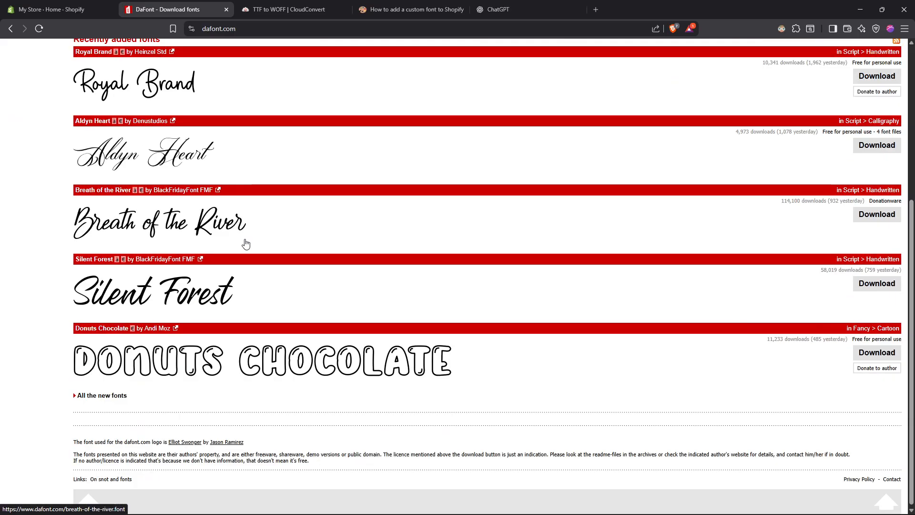
{"action": "scroll", "coordinate": [246, 244], "scroll_direction": "up", "scroll_amount": 2}
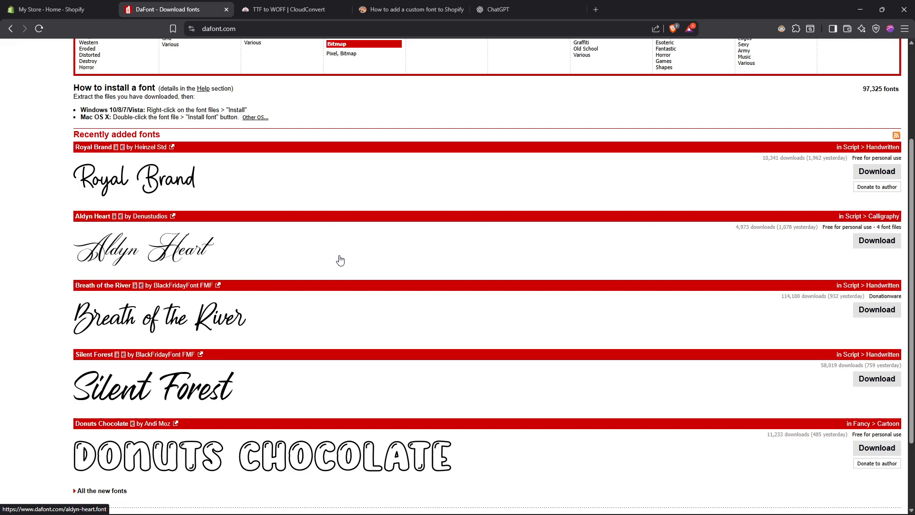
{"action": "key", "text": "ctrl+shift+Tab"}
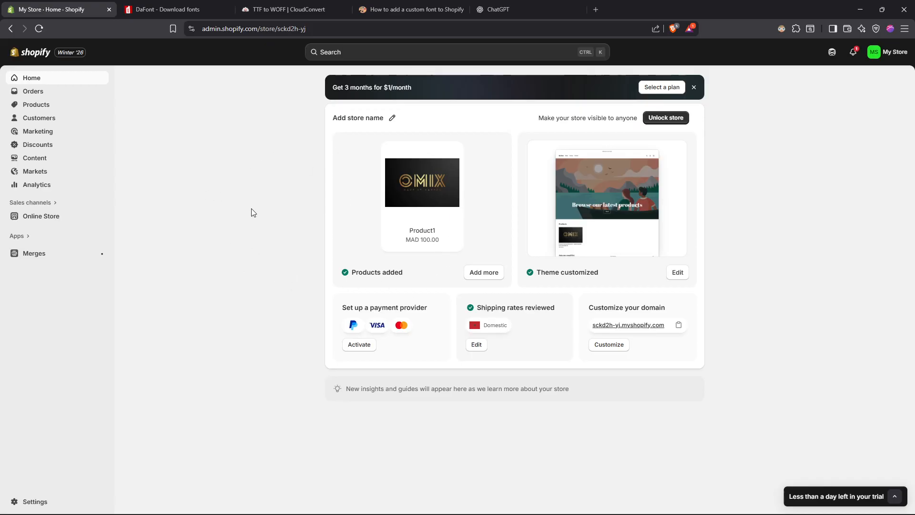
Switch to CloudConvert, convert montserrat.semibold.ttf to WOFF, and save montserrat.semibold.woff in Downloads
{"action": "left_click", "coordinate": [287, 9]}
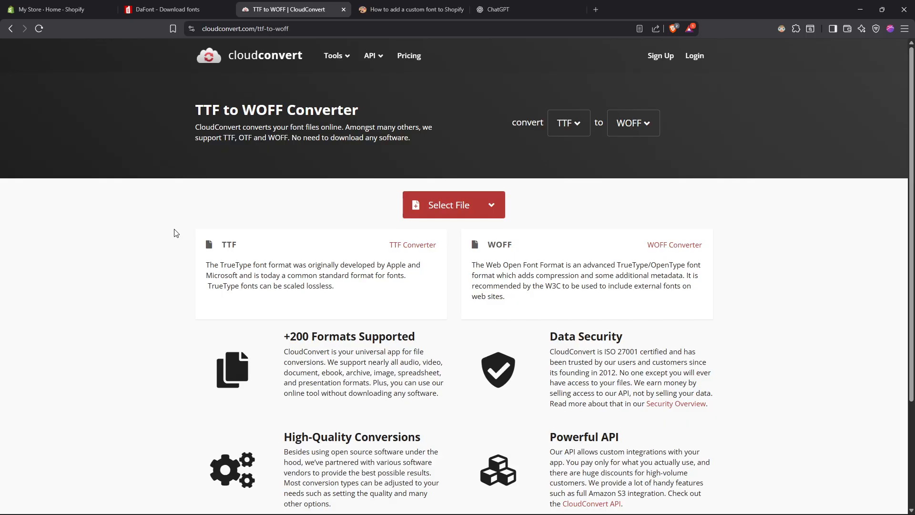
{"action": "left_click", "coordinate": [437, 210]}
{"action": "left_click", "coordinate": [44, 108]}
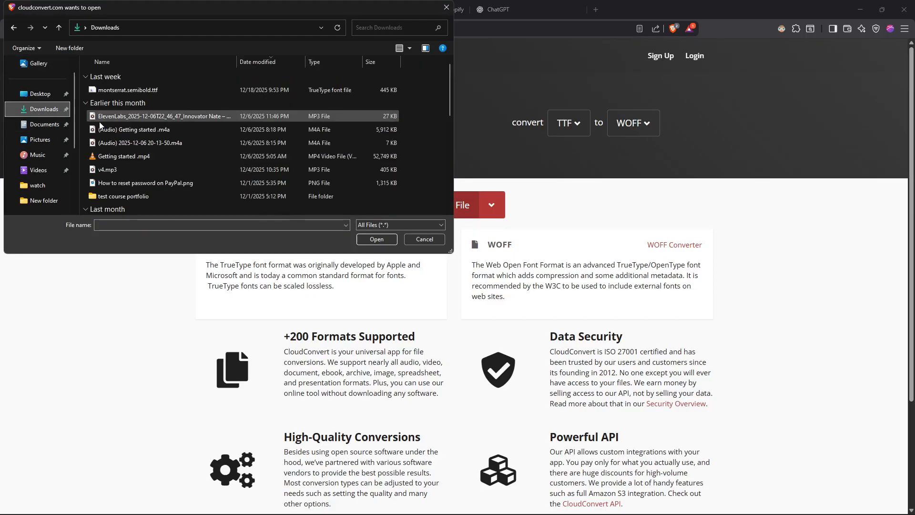
{"action": "double_click", "coordinate": [148, 90]}
{"action": "left_click", "coordinate": [696, 244]}
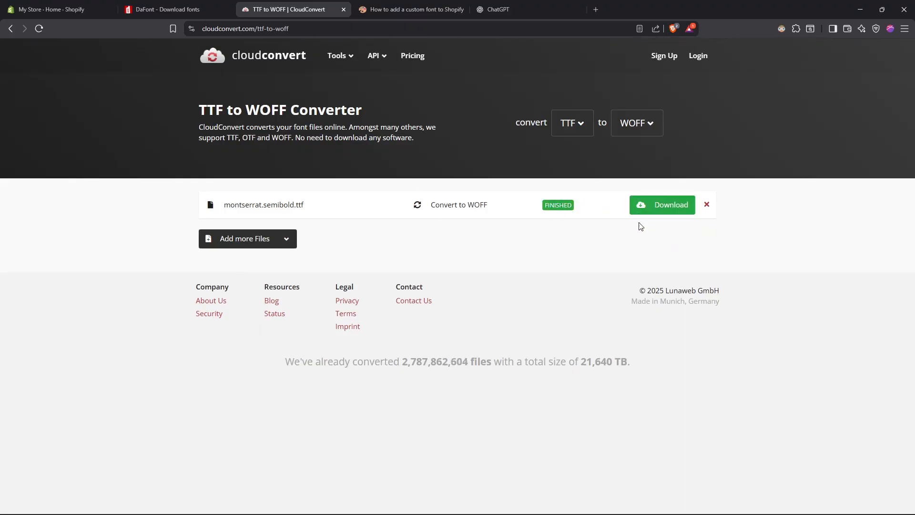
{"action": "left_click", "coordinate": [669, 206]}
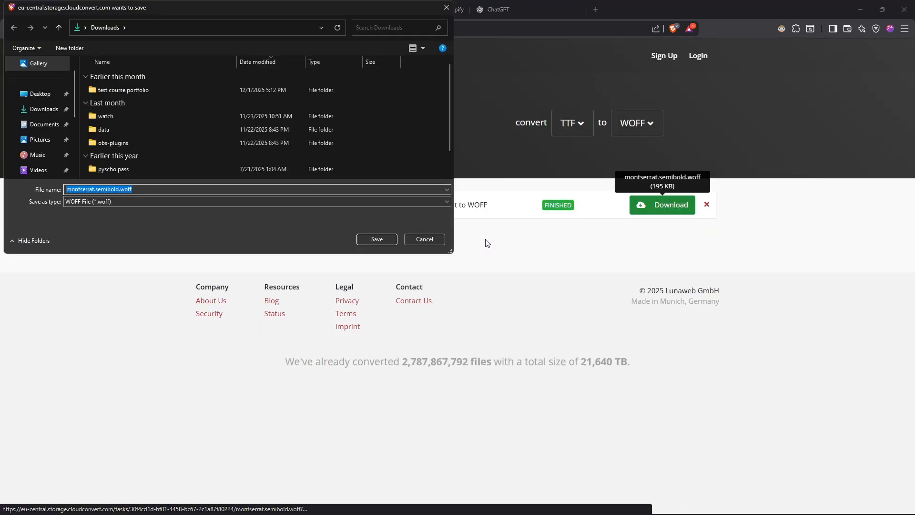
{"action": "left_click", "coordinate": [373, 240]}
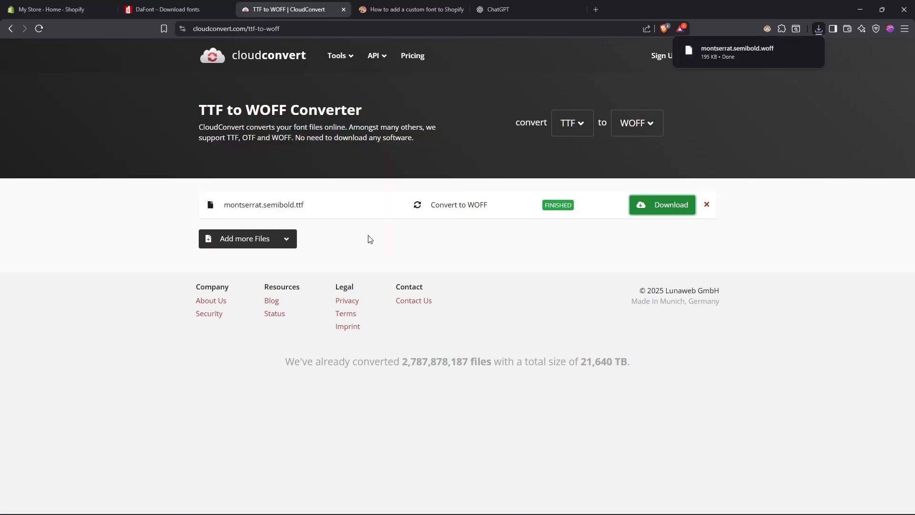
Switch to the Shopify admin and try to upload montserrat.semibold.woff to the store's content files
{"action": "left_click", "coordinate": [75, 7]}
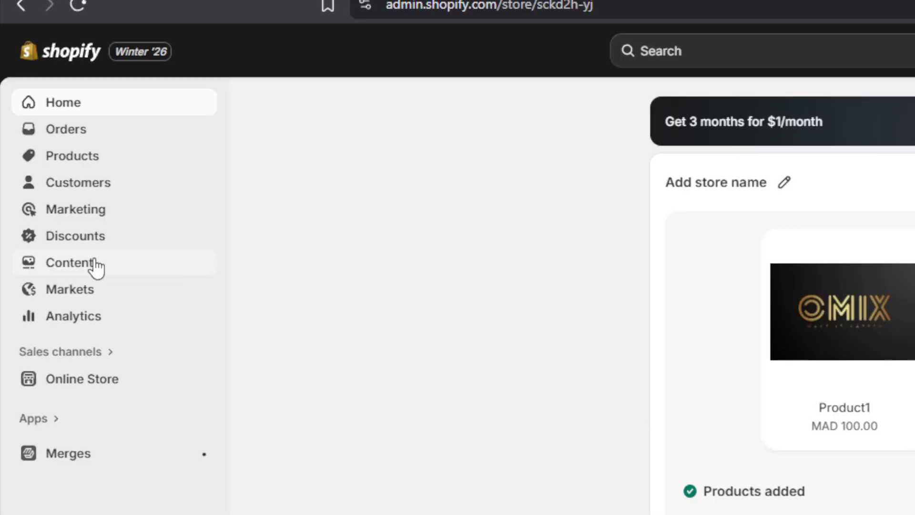
{"action": "left_click", "coordinate": [57, 180]}
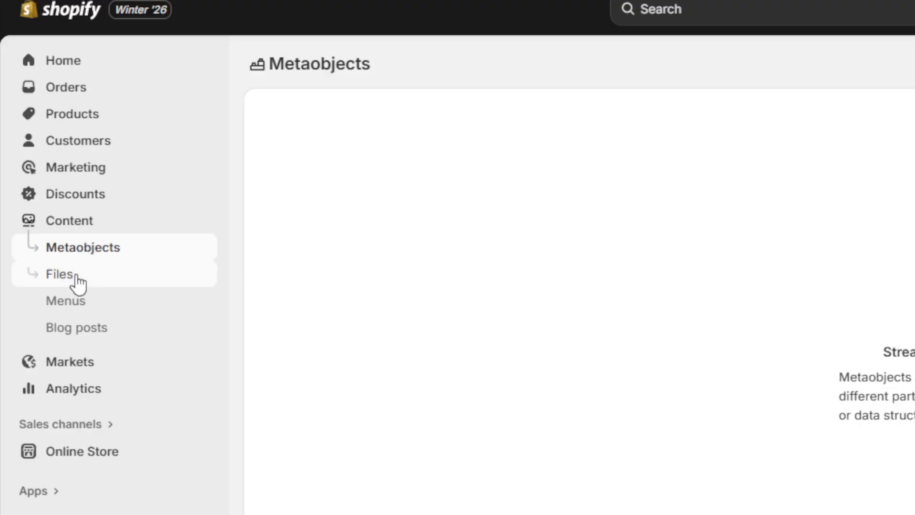
{"action": "left_click", "coordinate": [76, 279]}
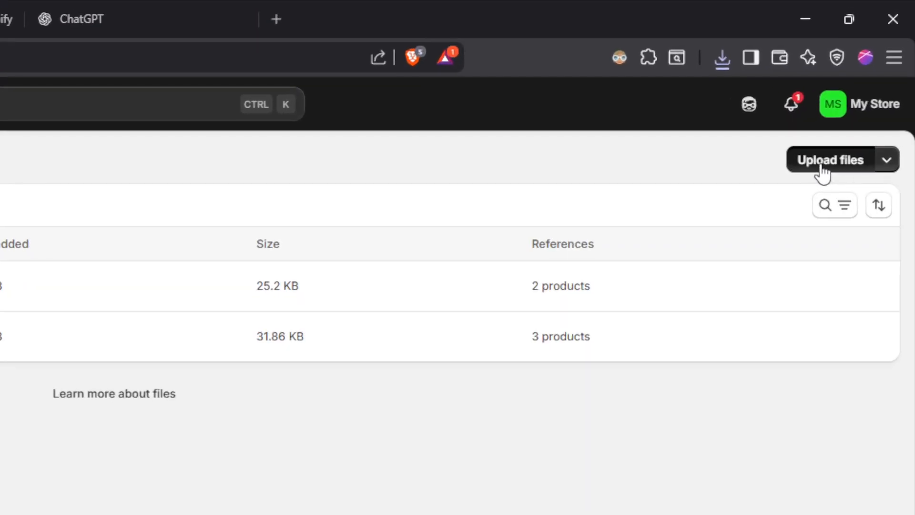
{"action": "left_click", "coordinate": [821, 168]}
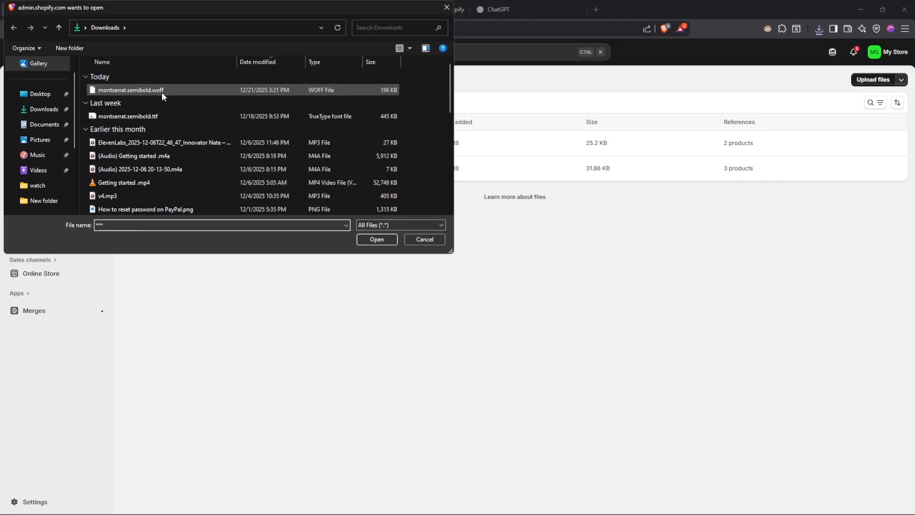
{"action": "left_click", "coordinate": [321, 184]}
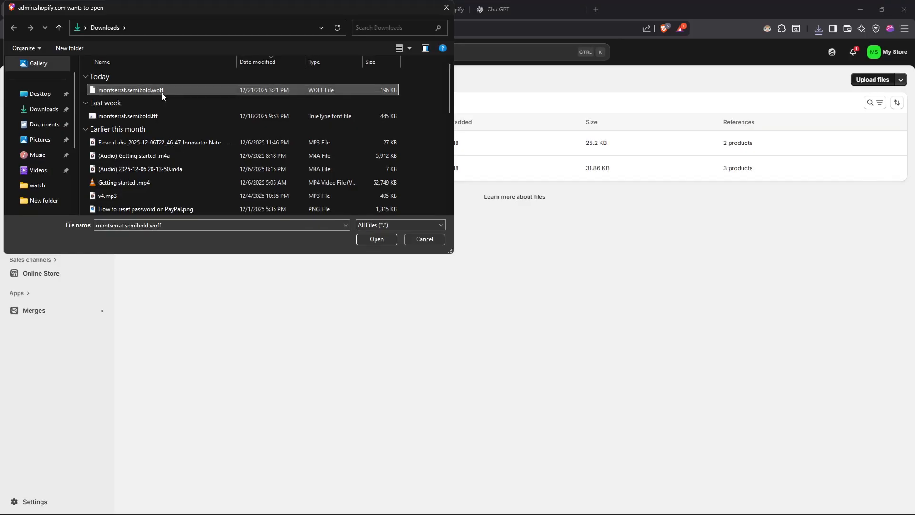
{"action": "double_click", "coordinate": [161, 93]}
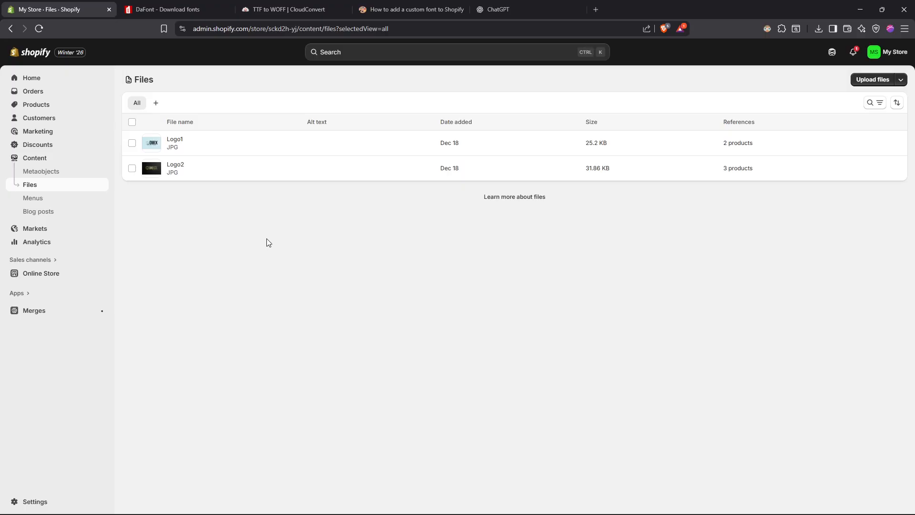
Copy the AI prompt from the Notion page "How to add a custom font to Shopify" and paste it into ChatGPT
{"action": "left_click", "coordinate": [431, 9]}
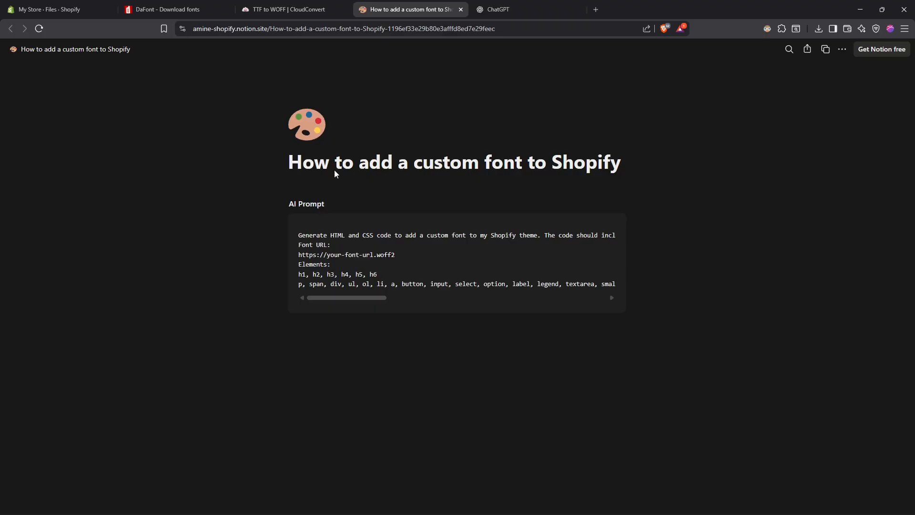
{"action": "left_click", "coordinate": [605, 222]}
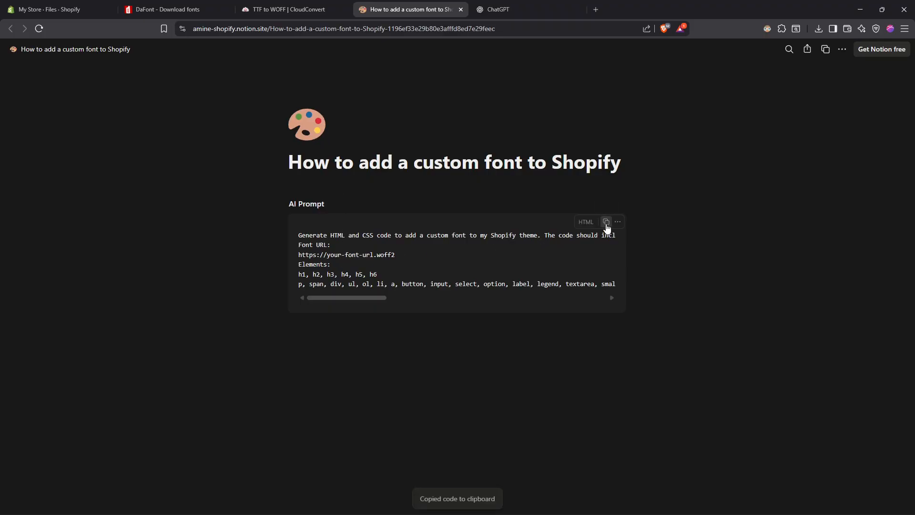
{"action": "left_click", "coordinate": [506, 9]}
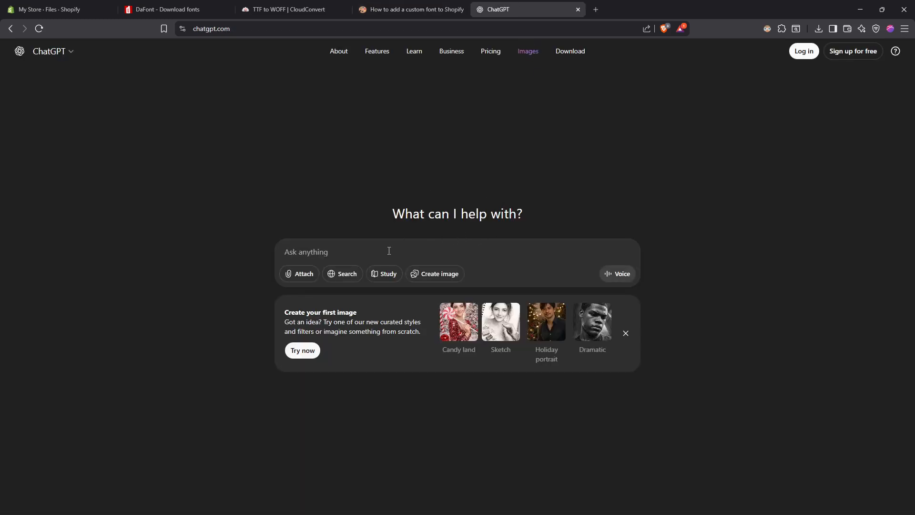
{"action": "key", "text": "ctrl+v"}
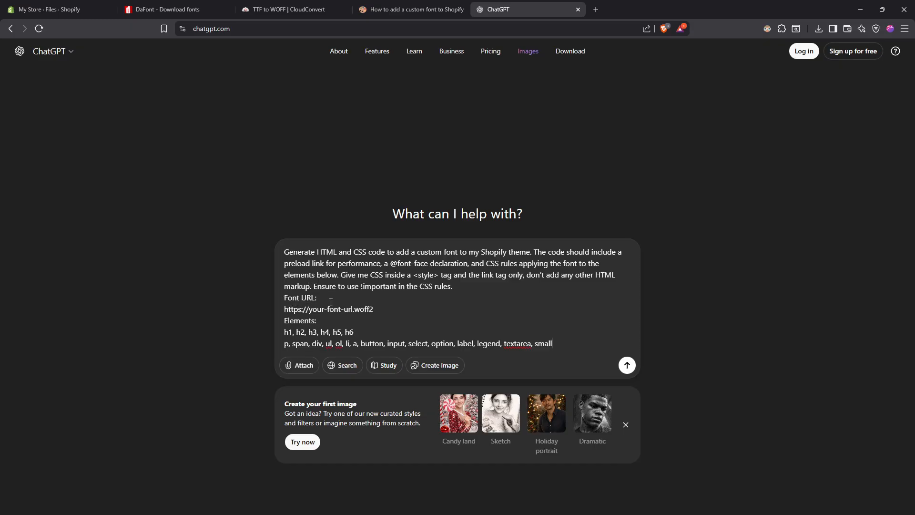
Replace the prompt's placeholder font URL with the link of the Logo1 file from Shopify Files, and submit the prompt
{"action": "left_click_drag", "start_coordinate": [383, 311], "coordinate": [281, 307]}
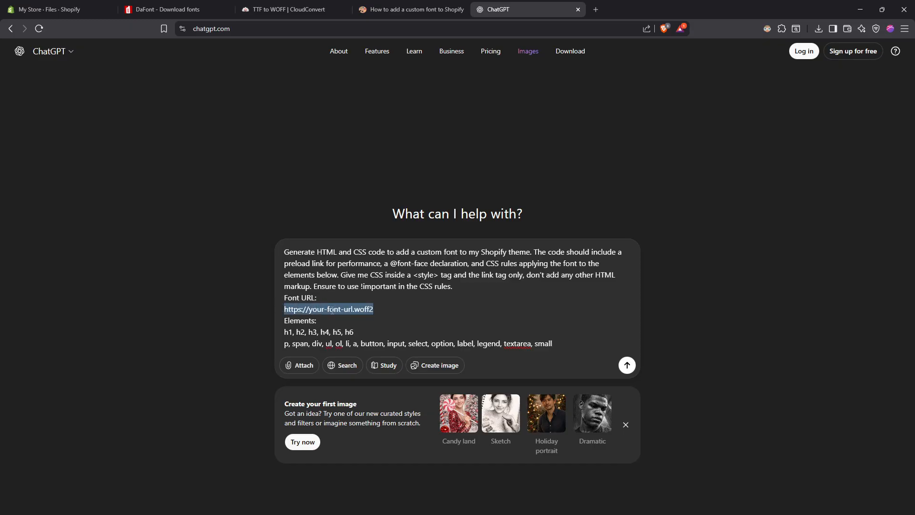
{"action": "left_click", "coordinate": [67, 8]}
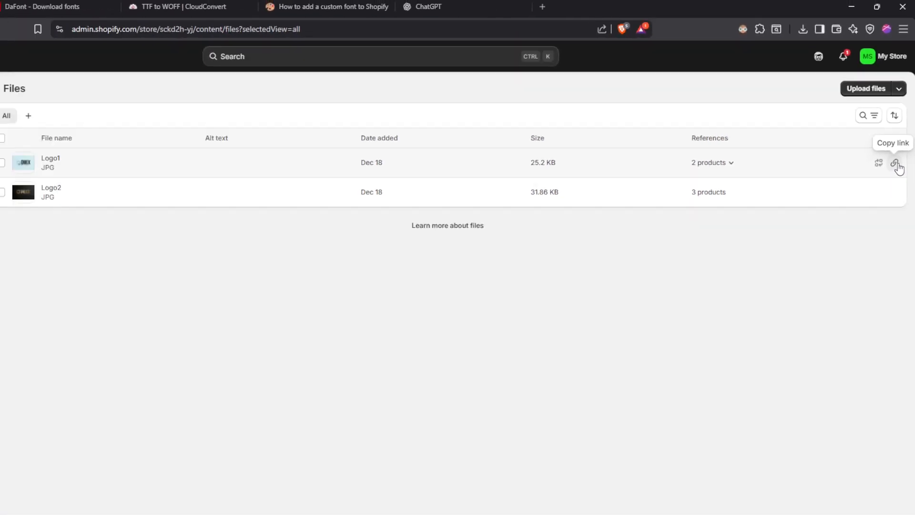
{"action": "left_click", "coordinate": [900, 145]}
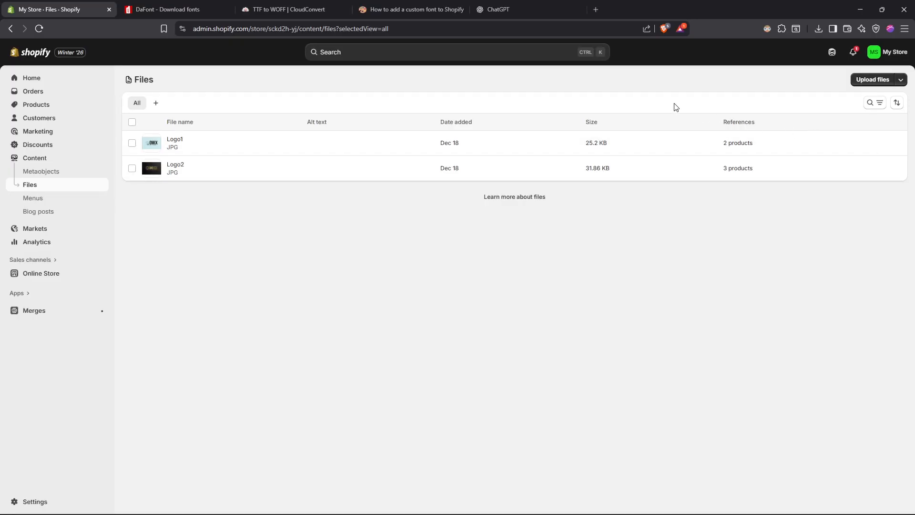
{"action": "left_click", "coordinate": [498, 9]}
{"action": "left_click_drag", "start_coordinate": [382, 310], "coordinate": [273, 309]}
{"action": "key", "text": "ctrl+v"}
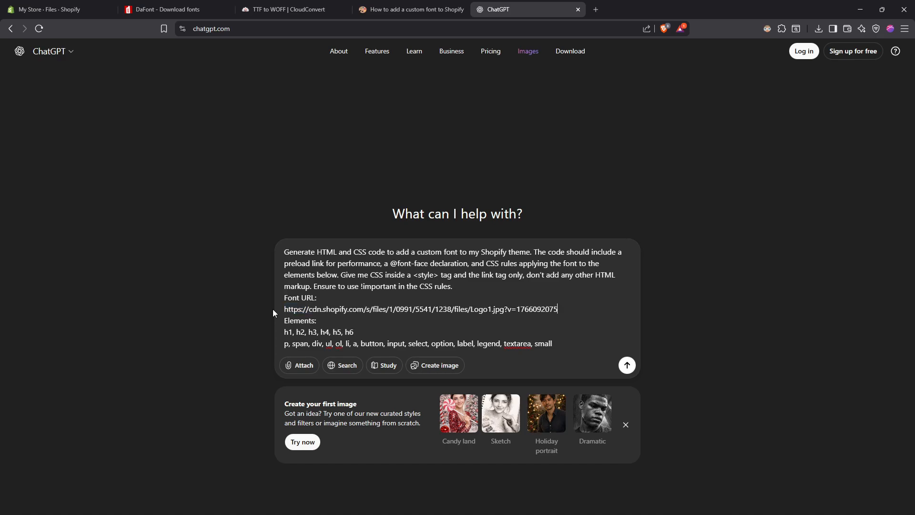
{"action": "left_click", "coordinate": [627, 365]}
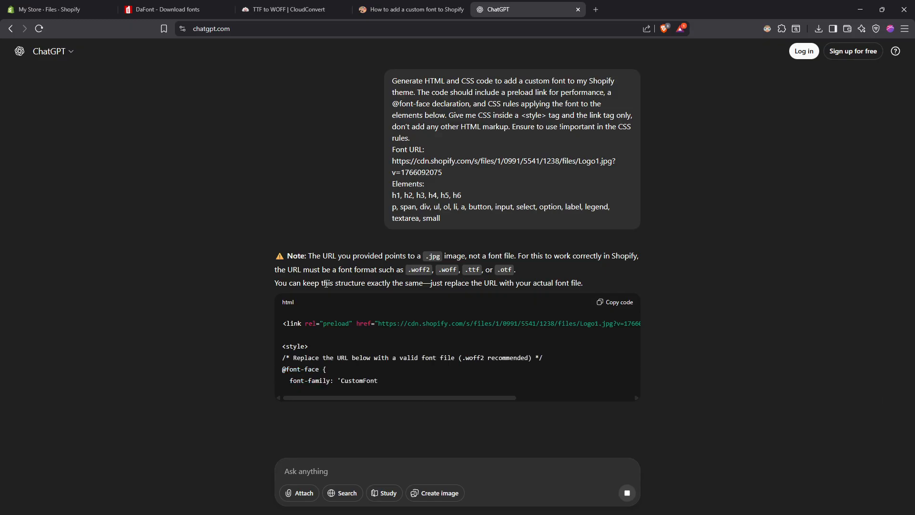
{"action": "scroll", "coordinate": [324, 267], "scroll_direction": "down", "scroll_amount": 1}
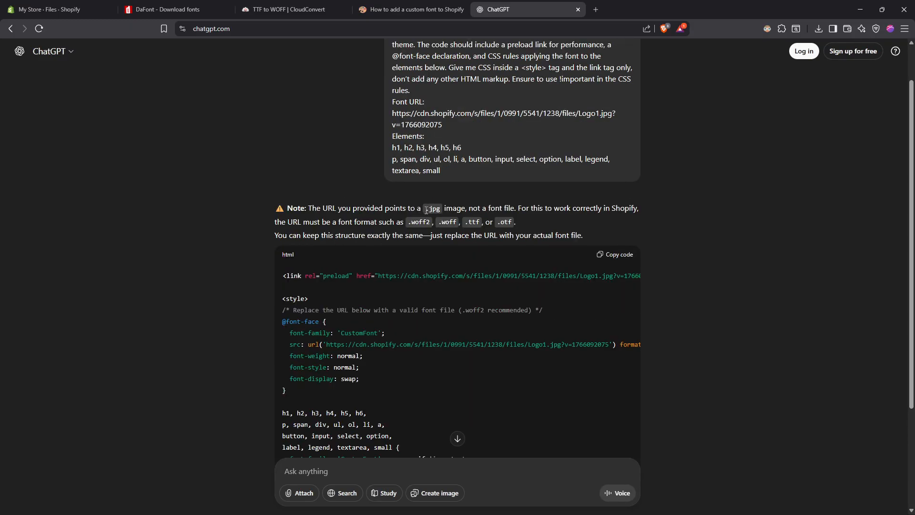
{"action": "scroll", "coordinate": [413, 260], "scroll_direction": "down", "scroll_amount": 1}
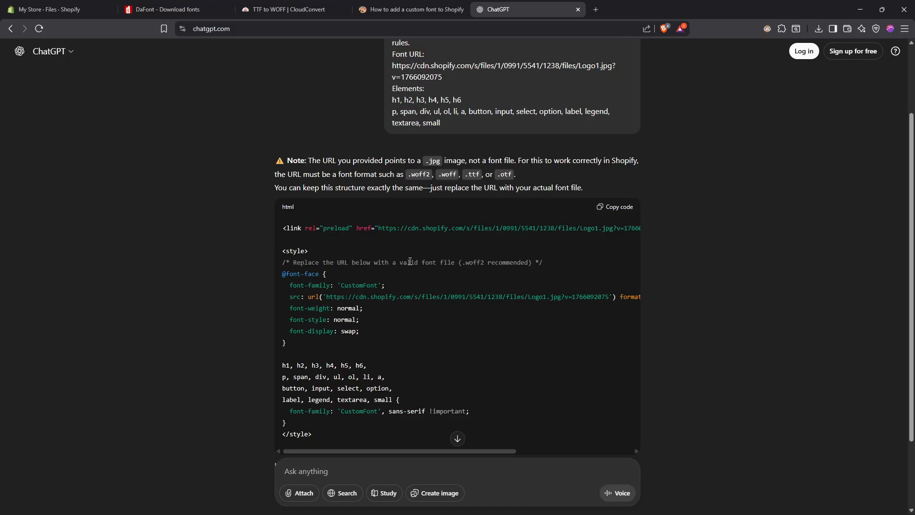
{"action": "type", "text": "--"}
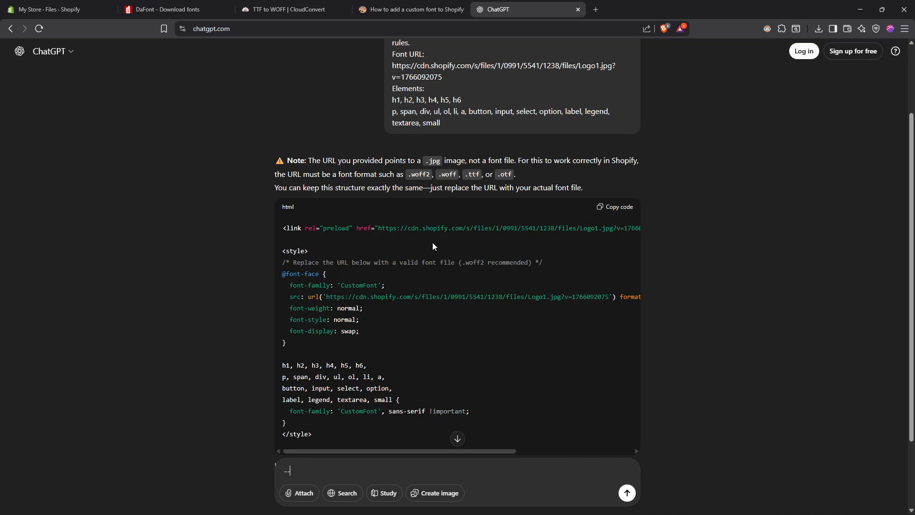
{"action": "scroll", "coordinate": [454, 205], "scroll_direction": "up", "scroll_amount": 1}
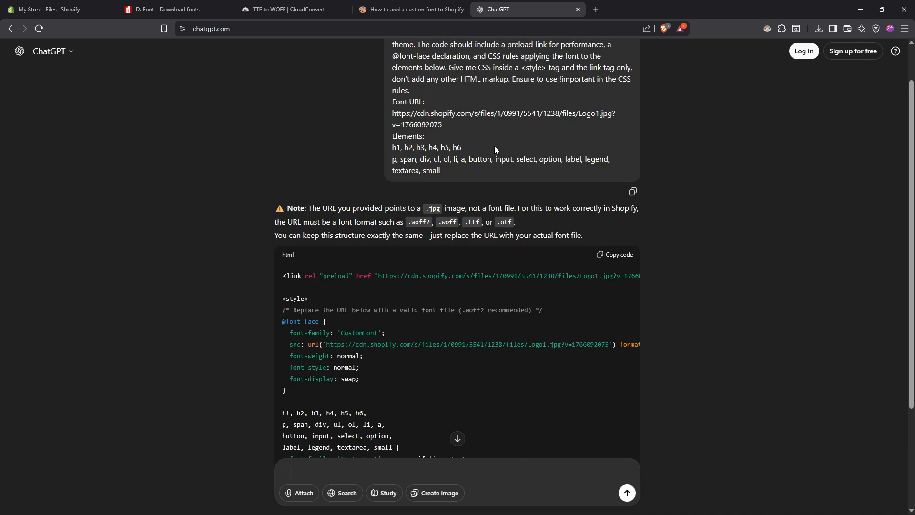
{"action": "left_click", "coordinate": [615, 255]}
{"action": "scroll", "coordinate": [461, 301], "scroll_direction": "down", "scroll_amount": 2}
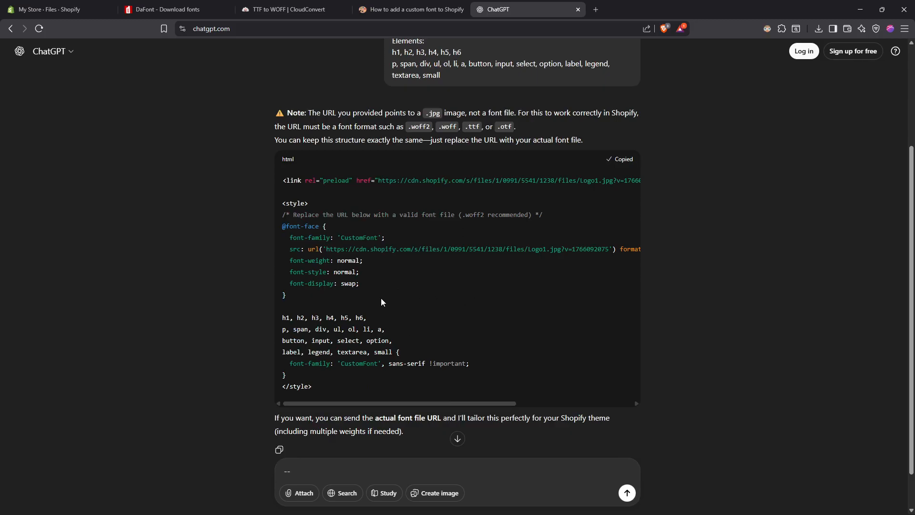
Switch to the Shopify admin and open the current Horizon theme of the online store for code editing
{"action": "left_click", "coordinate": [70, 6]}
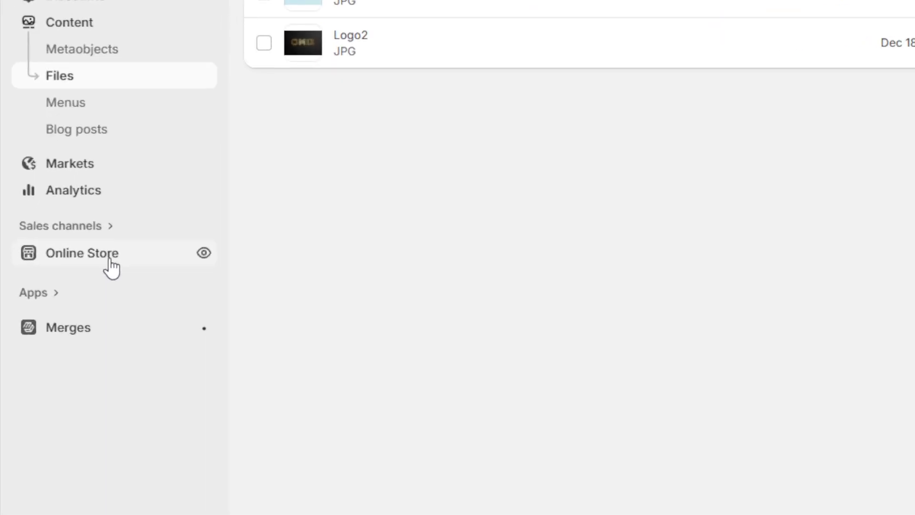
{"action": "left_click", "coordinate": [111, 266]}
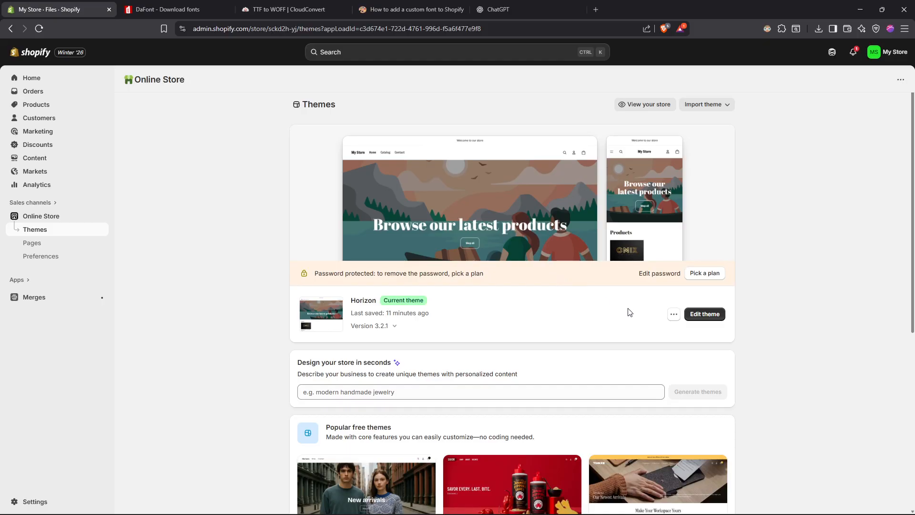
{"action": "left_click", "coordinate": [673, 314]}
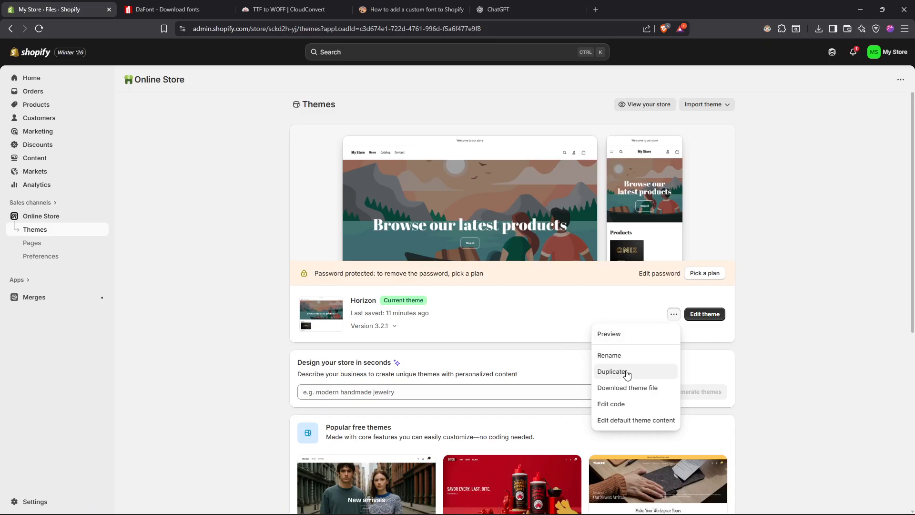
{"action": "left_click", "coordinate": [673, 314]}
{"action": "left_click", "coordinate": [674, 314]}
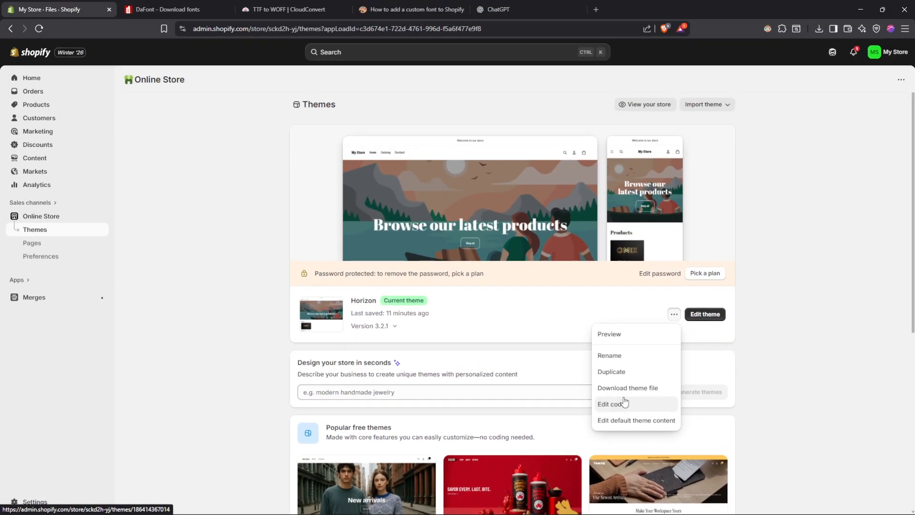
{"action": "left_click", "coordinate": [612, 404]}
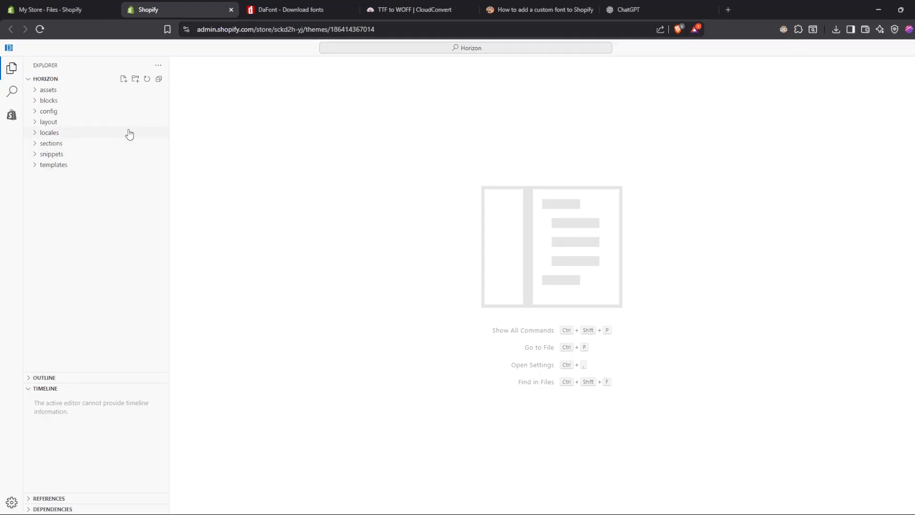
Open theme.liquid from the theme's layout folder and locate the opening <head> tag
{"action": "left_click", "coordinate": [36, 123]}
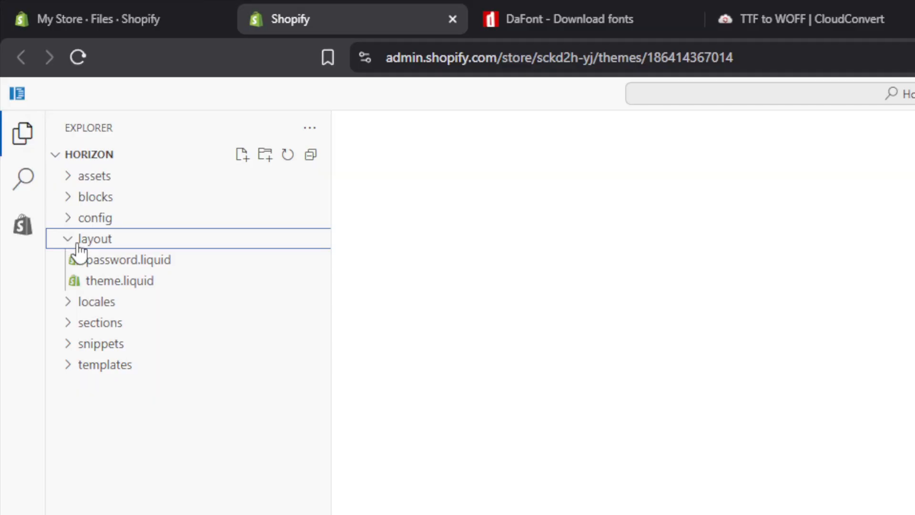
{"action": "left_click", "coordinate": [122, 283]}
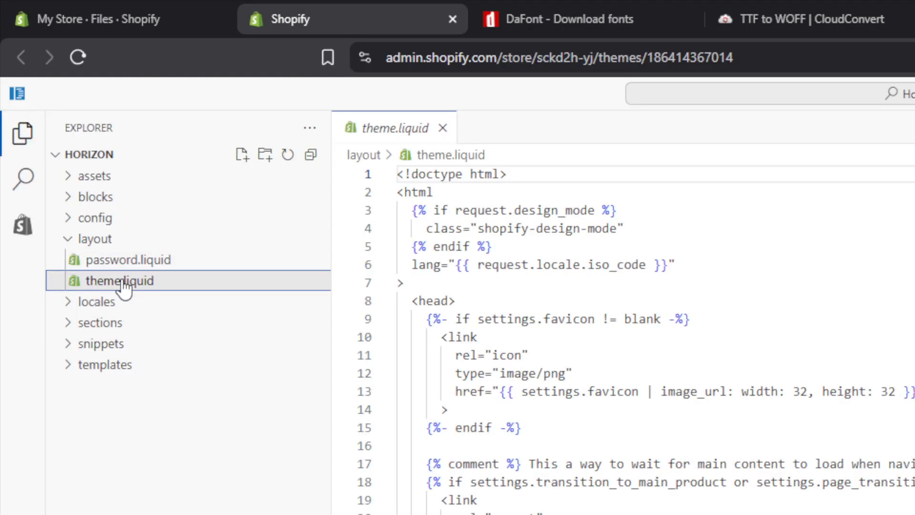
{"action": "left_click", "coordinate": [130, 419]}
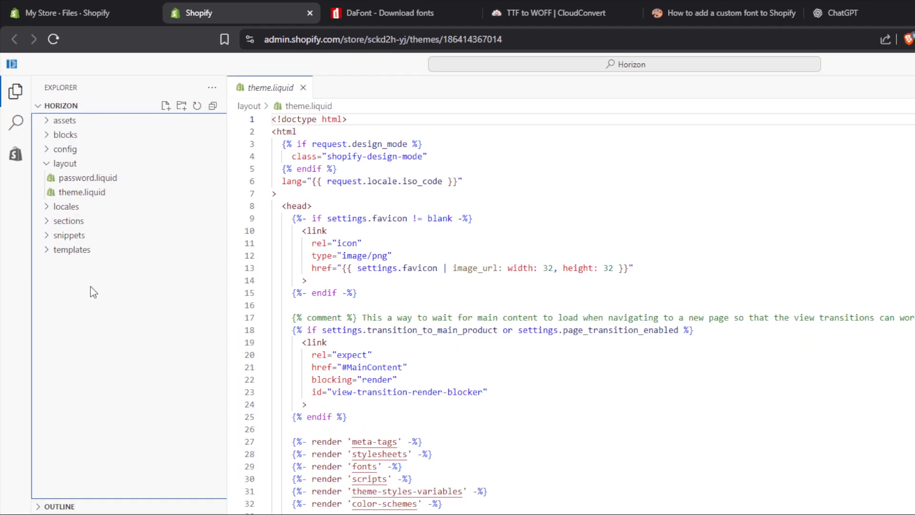
{"action": "left_click", "coordinate": [231, 150]}
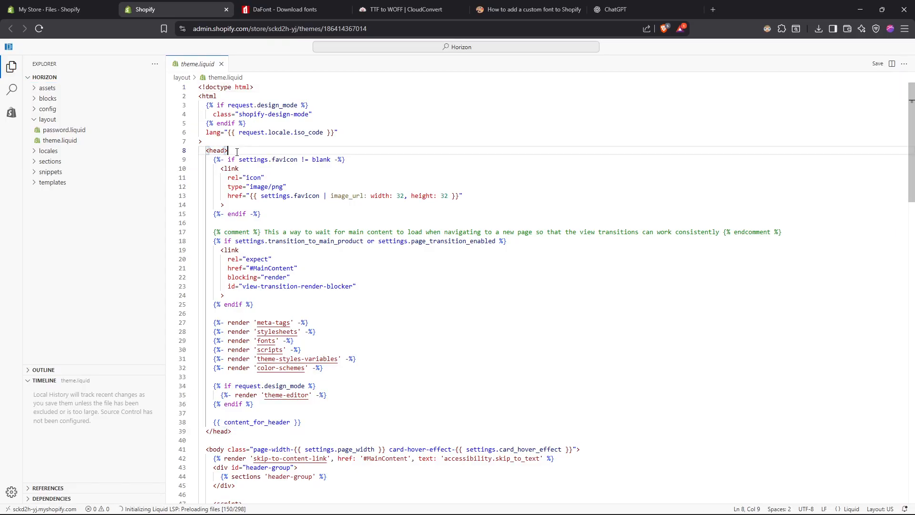
{"action": "left_click", "coordinate": [98, 225]}
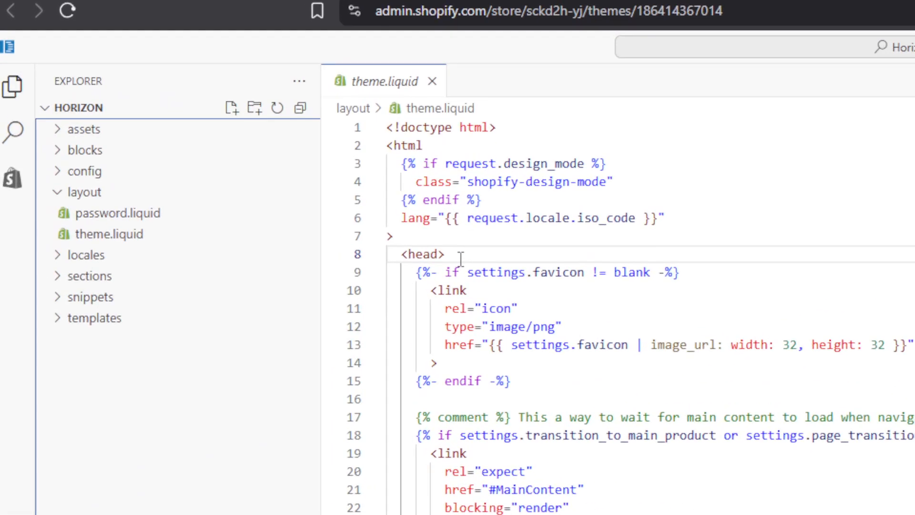
{"action": "left_click", "coordinate": [461, 258]}
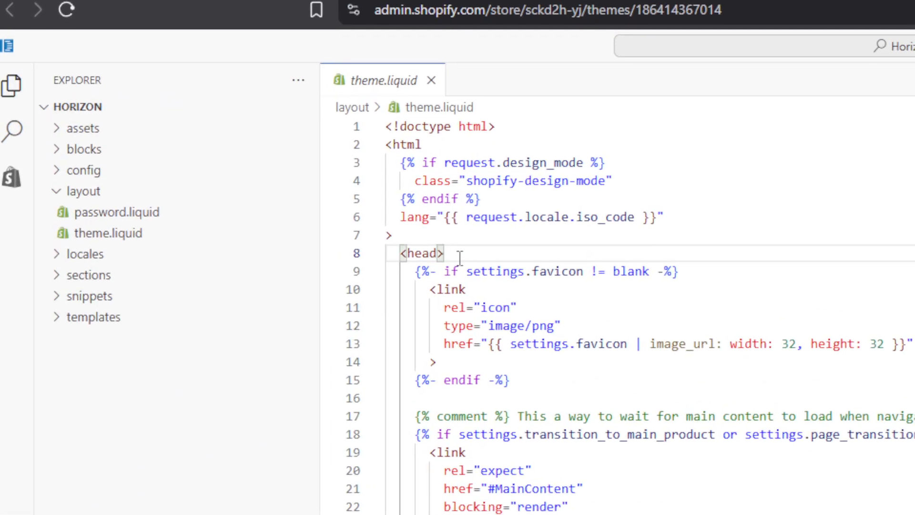
{"action": "key", "text": "Return"}
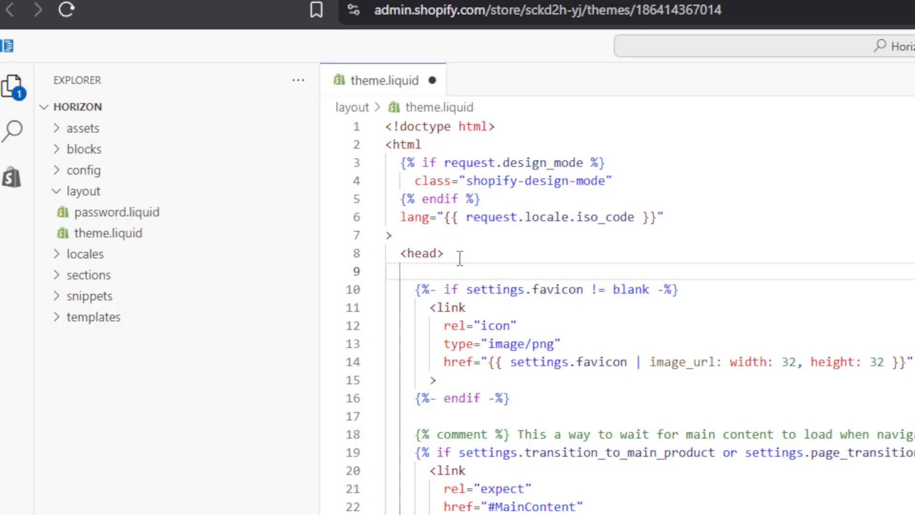
{"action": "key", "text": "ctrl+v"}
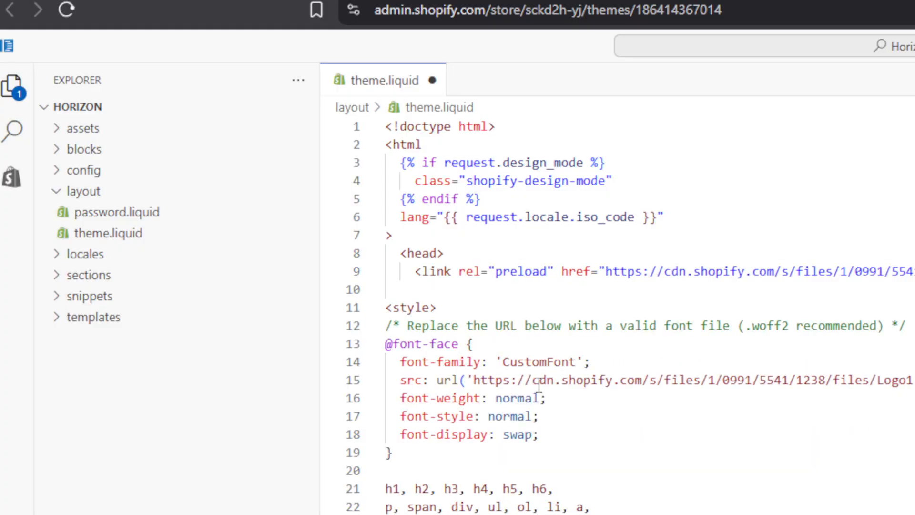
{"action": "left_click", "coordinate": [222, 409]}
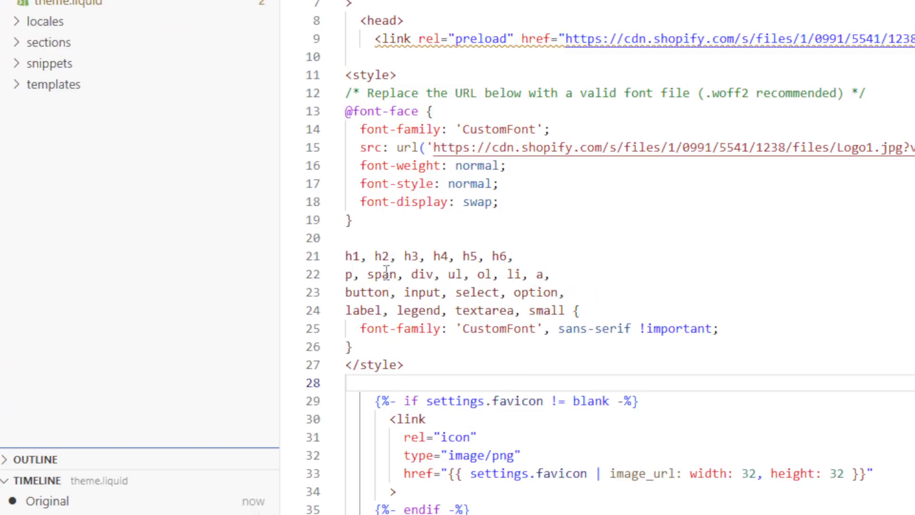
Review the CSS selectors that receive CustomFont, highlighting the h1 to h6 heading line
{"action": "left_click_drag", "start_coordinate": [565, 310], "coordinate": [346, 281]}
{"action": "left_click", "coordinate": [419, 257]}
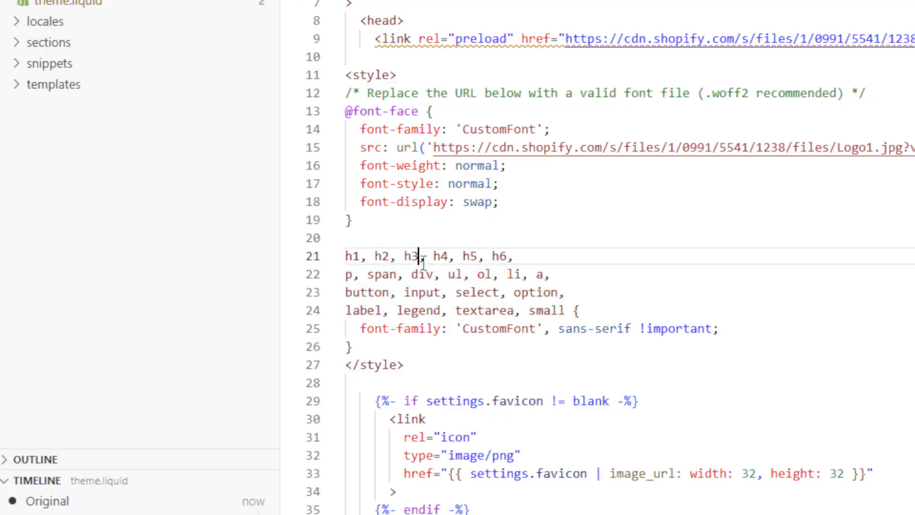
{"action": "left_click_drag", "start_coordinate": [524, 257], "coordinate": [334, 266]}
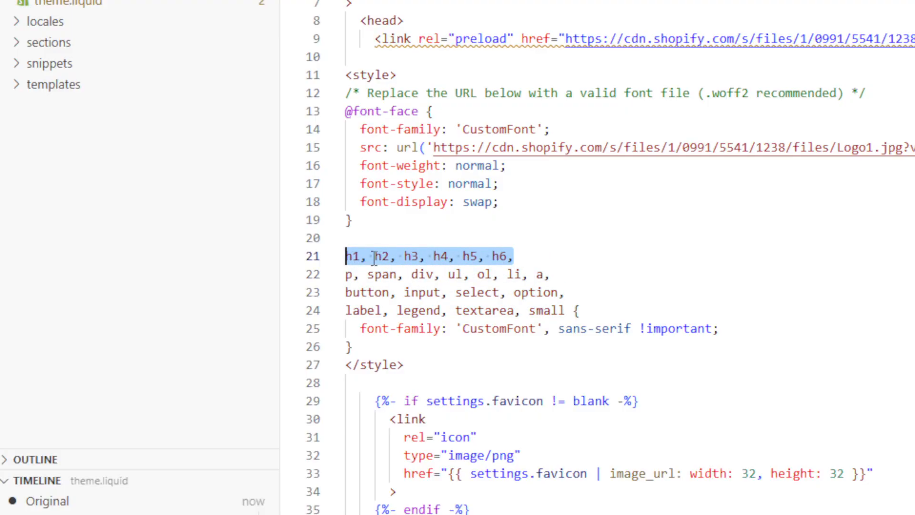
{"action": "left_click", "coordinate": [164, 249]}
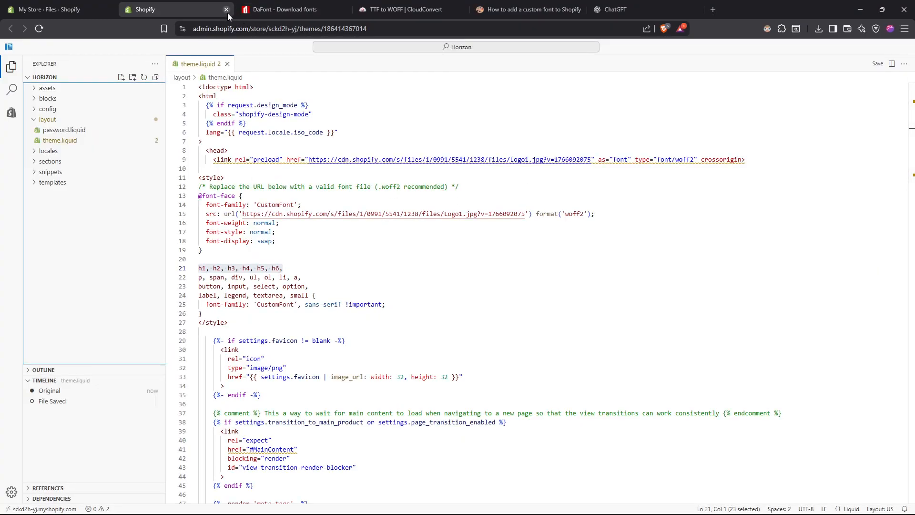
Close the code editor and view the live storefront to check the font on the home page's headings and text
{"action": "left_click", "coordinate": [226, 9]}
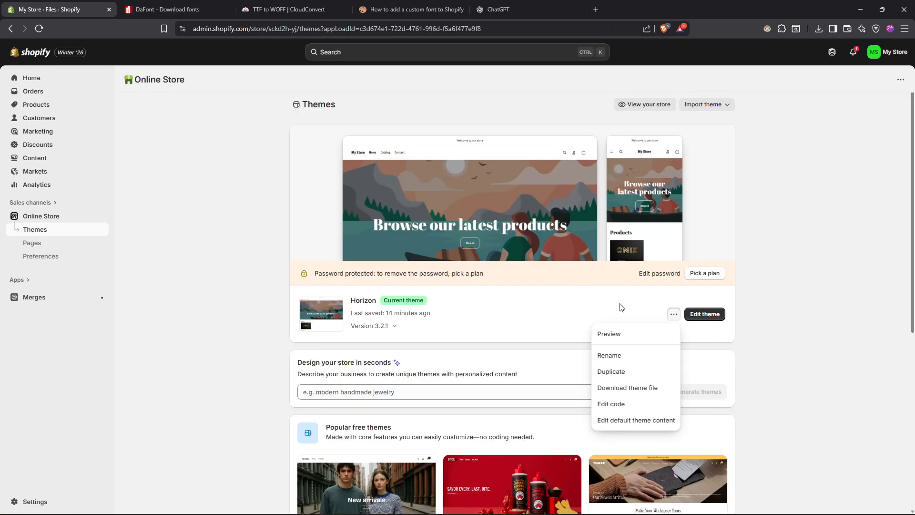
{"action": "left_click", "coordinate": [581, 315]}
{"action": "left_click", "coordinate": [648, 106]}
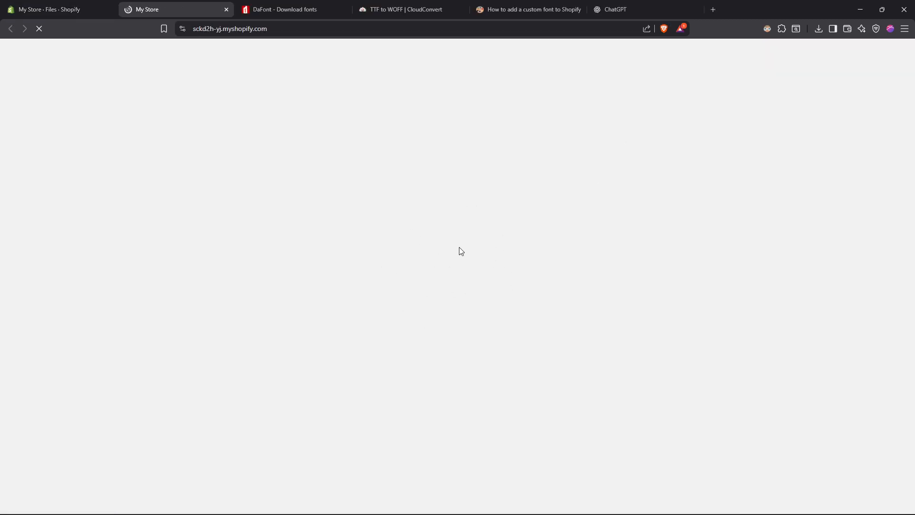
{"action": "scroll", "coordinate": [450, 265], "scroll_direction": "down", "scroll_amount": 3}
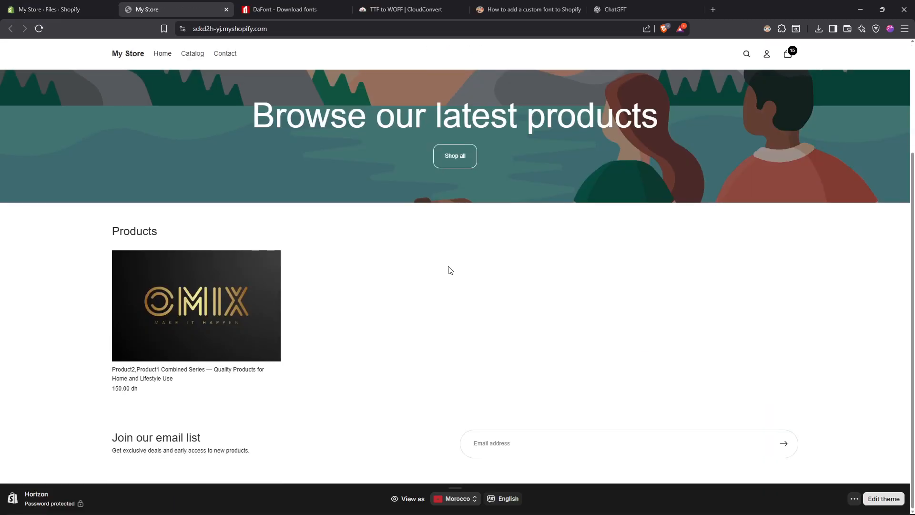
{"action": "scroll", "coordinate": [448, 266], "scroll_direction": "up", "scroll_amount": 3}
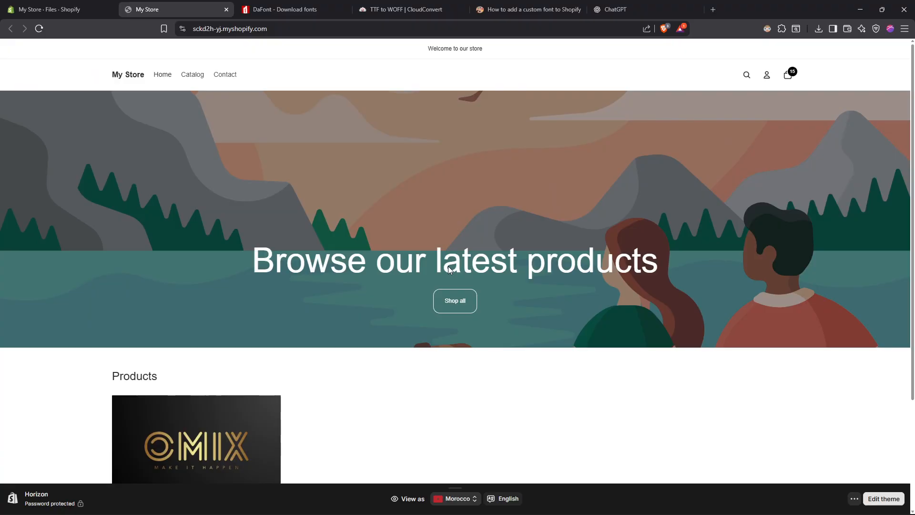